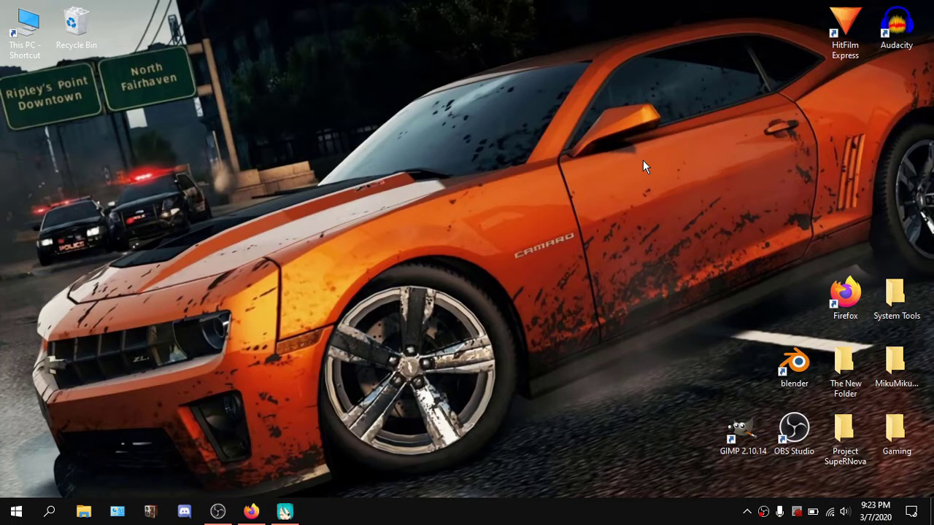
Open File Explorer, Windows Settings and Task Manager
{"action": "key", "text": "super+e"}
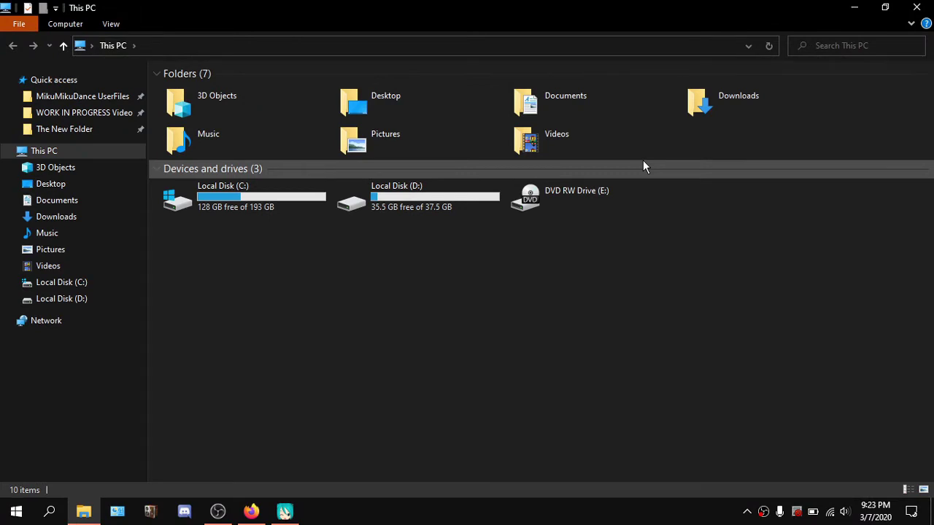
{"action": "key", "text": "super+i"}
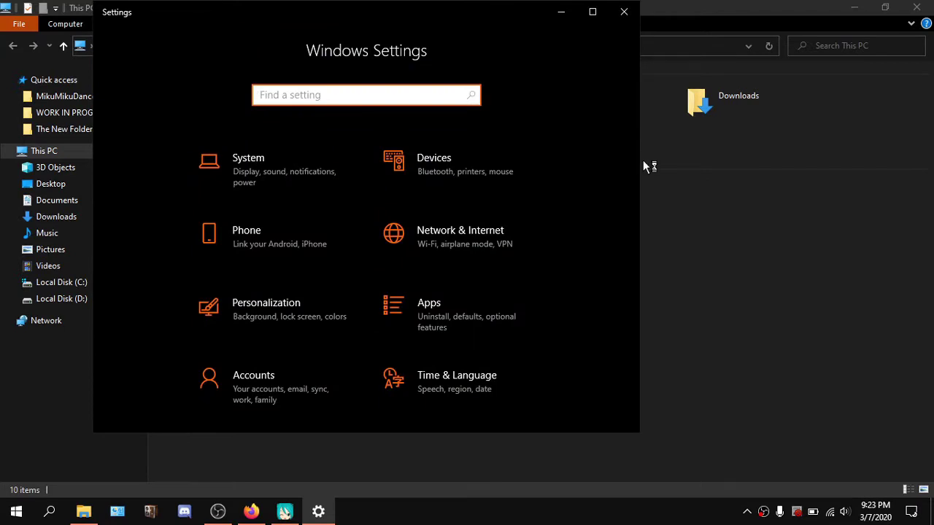
{"action": "key", "text": "ctrl+shift+Escape"}
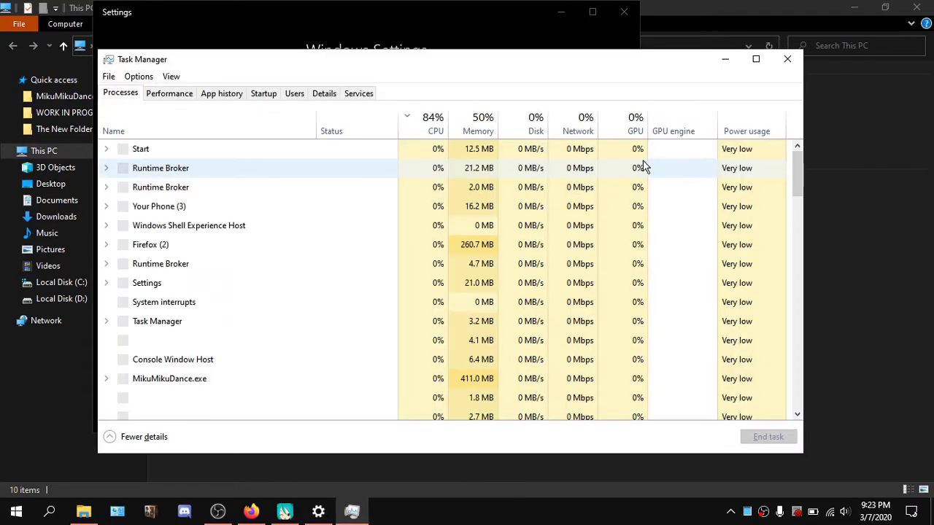
Close Task Manager, Settings and File Explorer, then refresh the desktop
{"action": "left_click", "coordinate": [787, 59]}
{"action": "left_click", "coordinate": [621, 11]}
{"action": "left_click", "coordinate": [909, 7]}
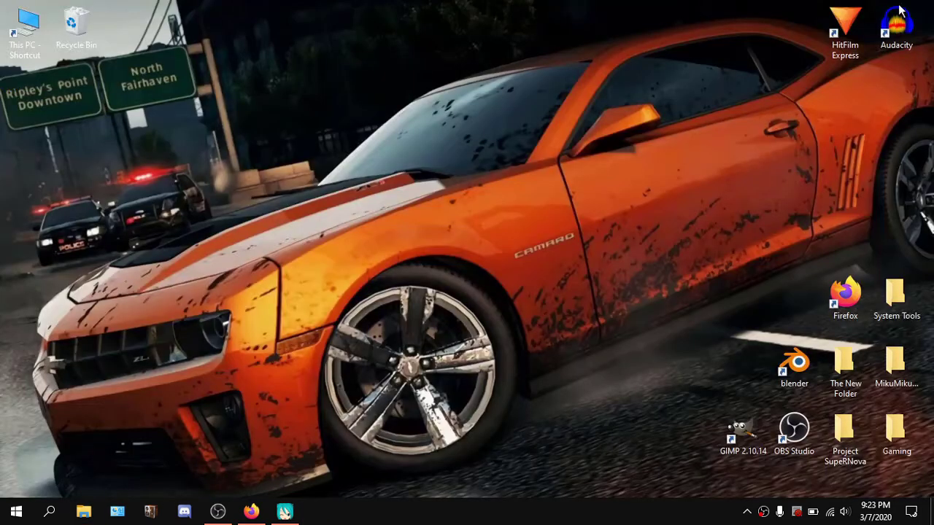
{"action": "right_click", "coordinate": [535, 38]}
{"action": "left_click", "coordinate": [570, 78]}
Restore Firefox, scroll through the MMD shortcuts article, then switch back to MikuMikuDance
{"action": "left_click", "coordinate": [256, 507]}
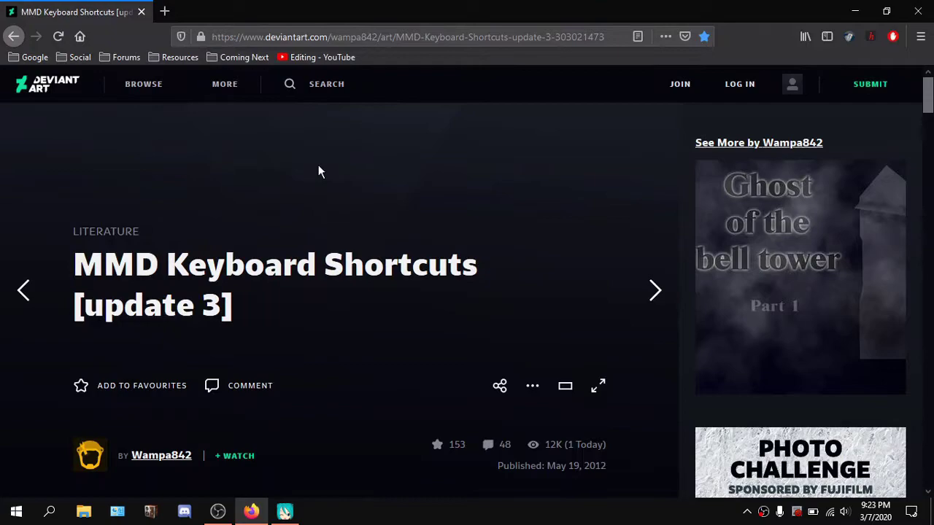
{"action": "scroll", "coordinate": [421, 274], "scroll_direction": "down", "scroll_amount": 2}
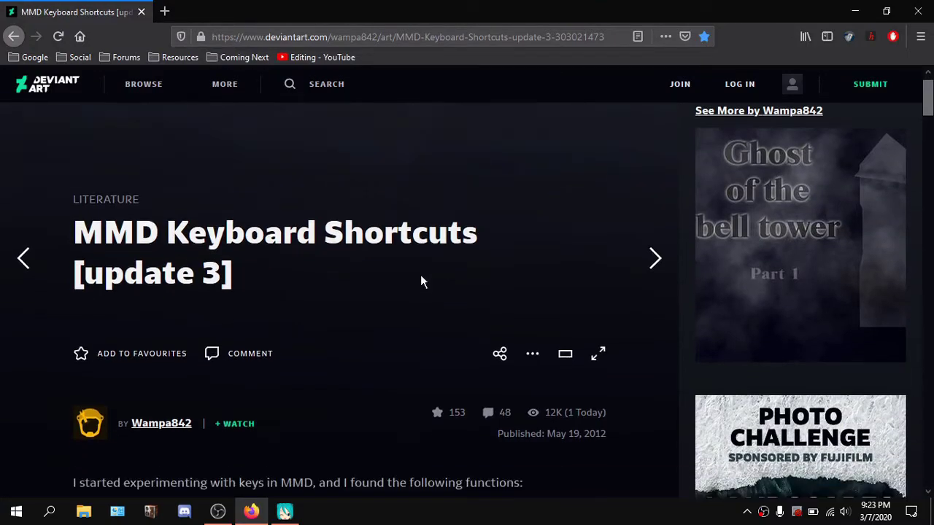
{"action": "scroll", "coordinate": [219, 245], "scroll_direction": "down", "scroll_amount": 2}
{"action": "scroll", "coordinate": [126, 234], "scroll_direction": "down", "scroll_amount": 3}
{"action": "scroll", "coordinate": [129, 230], "scroll_direction": "down", "scroll_amount": 3}
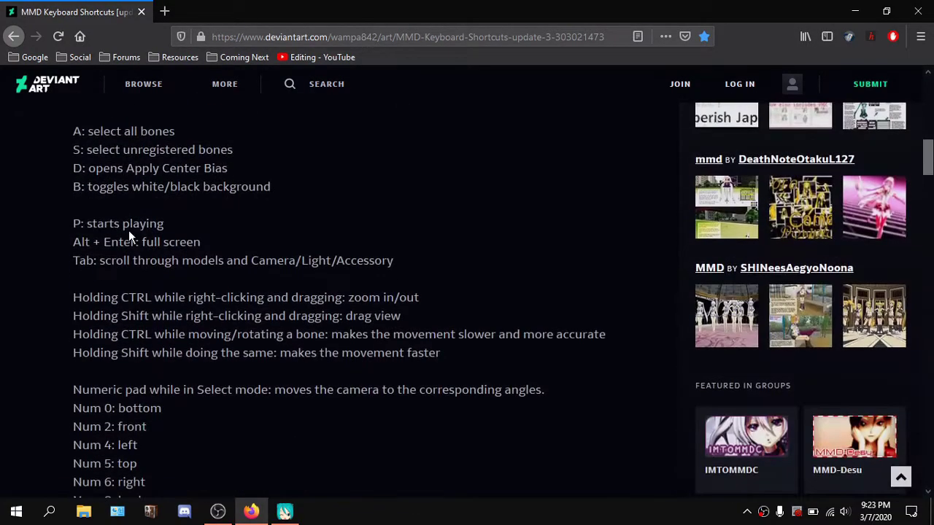
{"action": "scroll", "coordinate": [129, 229], "scroll_direction": "down", "scroll_amount": 2}
{"action": "scroll", "coordinate": [241, 257], "scroll_direction": "up", "scroll_amount": 1}
{"action": "scroll", "coordinate": [241, 257], "scroll_direction": "up", "scroll_amount": 6}
{"action": "scroll", "coordinate": [240, 257], "scroll_direction": "up", "scroll_amount": 2}
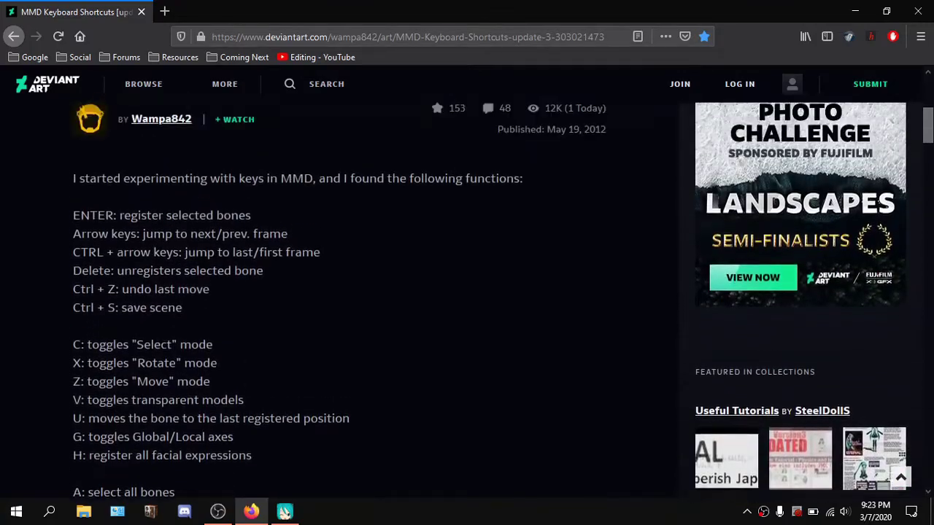
{"action": "left_click", "coordinate": [285, 513]}
Orbit to a straight-on front view of Livarno, hiding and re-showing the bone markers
{"action": "right_click_drag", "start_coordinate": [705, 182], "coordinate": [651, 182]}
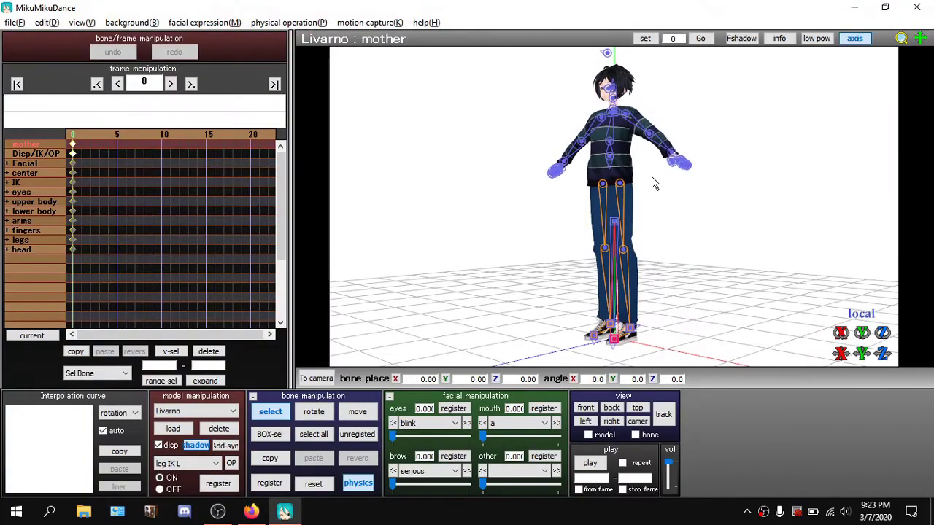
{"action": "left_click", "coordinate": [849, 130]}
{"action": "right_click_drag", "start_coordinate": [679, 251], "coordinate": [732, 251]}
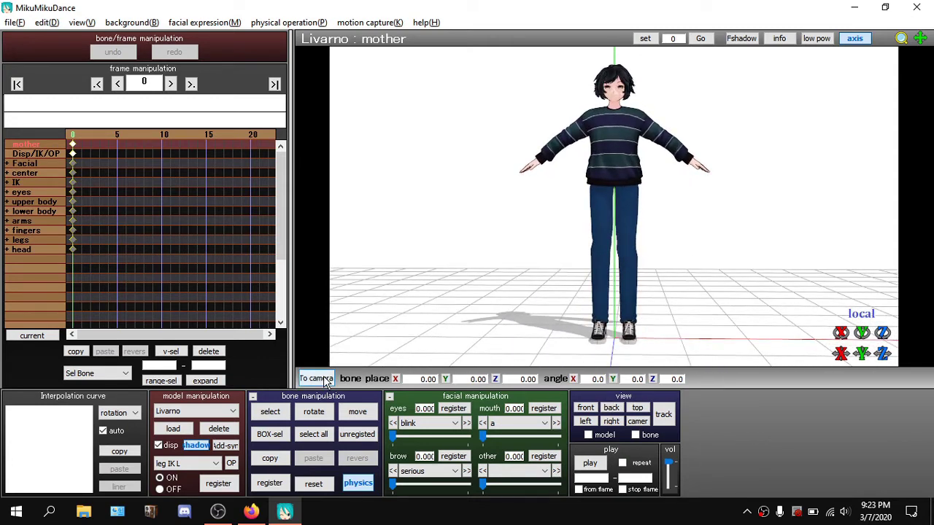
{"action": "key", "text": "s"}
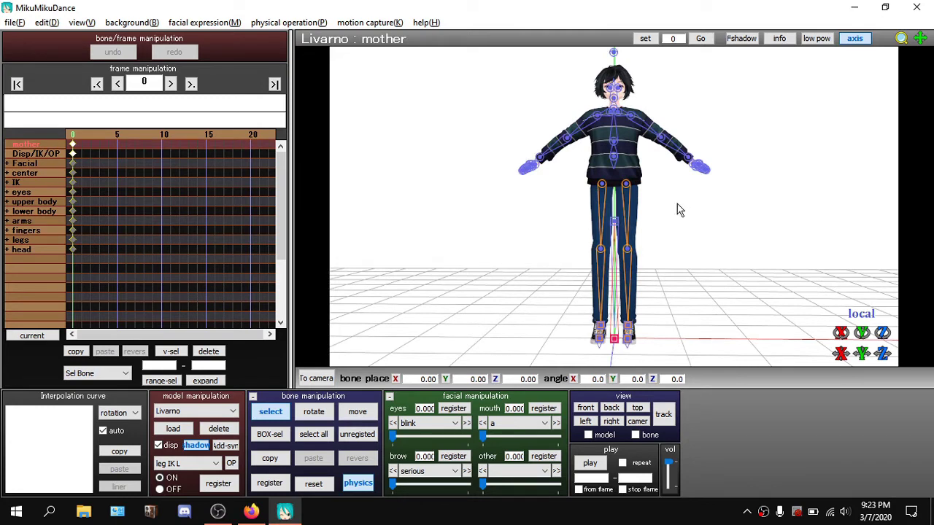
Frame Livarno's upper body at a slight angle, distance 27, and register the camera at frame 0
{"action": "left_click", "coordinate": [316, 378]}
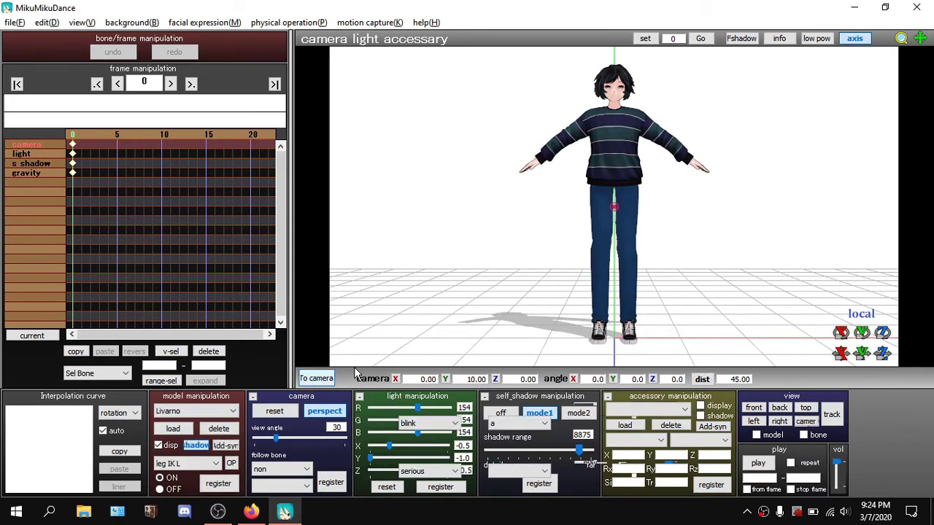
{"action": "left_click", "coordinate": [316, 378]}
{"action": "key", "text": "Up"}
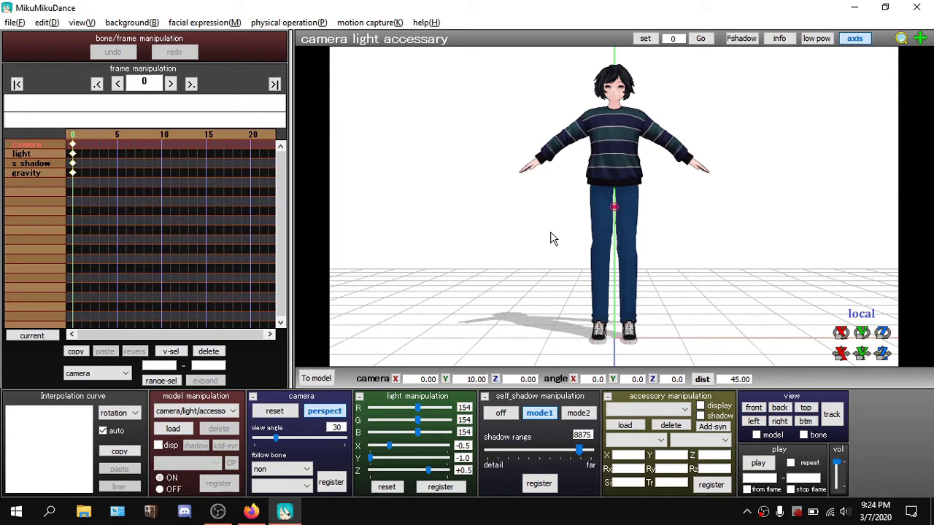
{"action": "mouse_move", "coordinate": [749, 175]}
{"action": "right_mouse_down"}
{"action": "mouse_move", "coordinate": [734, 180]}
{"action": "mouse_move", "coordinate": [755, 207]}
{"action": "right_mouse_up"}
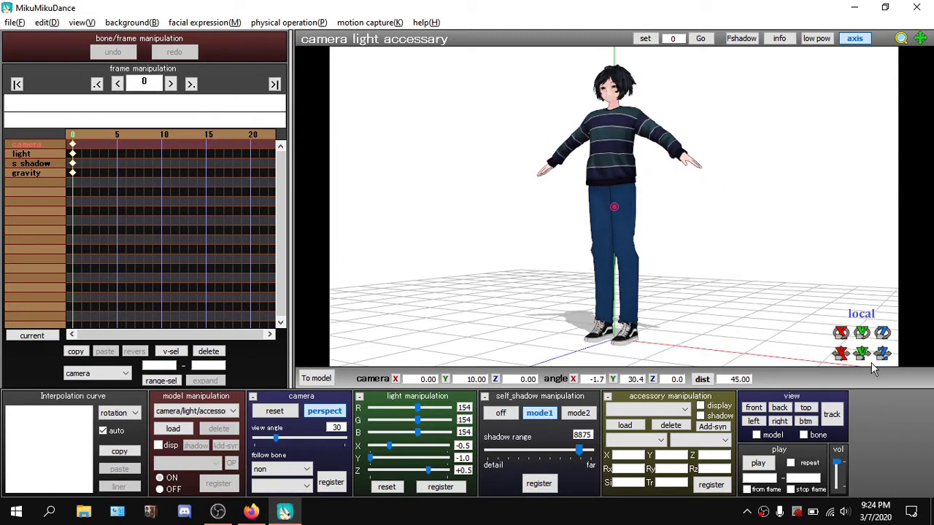
{"action": "middle_click_drag", "start_coordinate": [874, 369], "coordinate": [717, 237]}
{"action": "scroll", "coordinate": [717, 237], "scroll_direction": "up", "scroll_amount": 5}
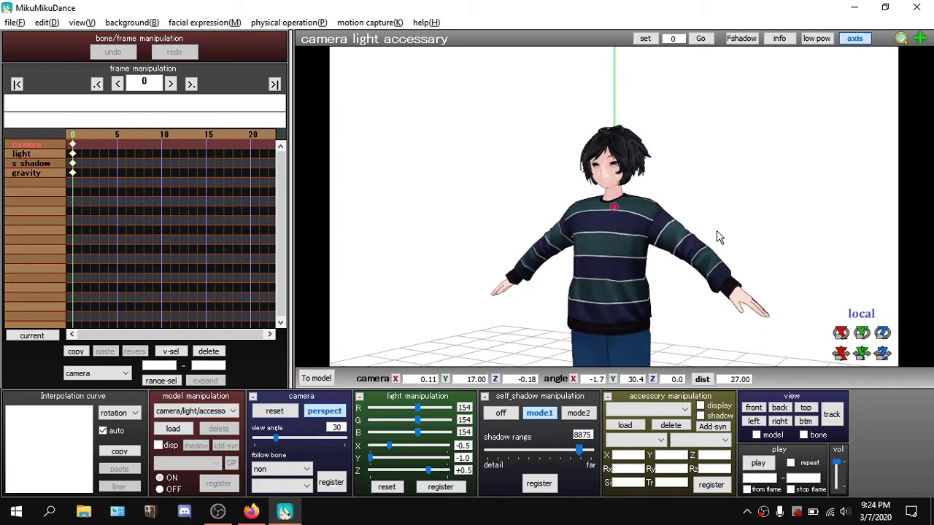
{"action": "left_click", "coordinate": [331, 482]}
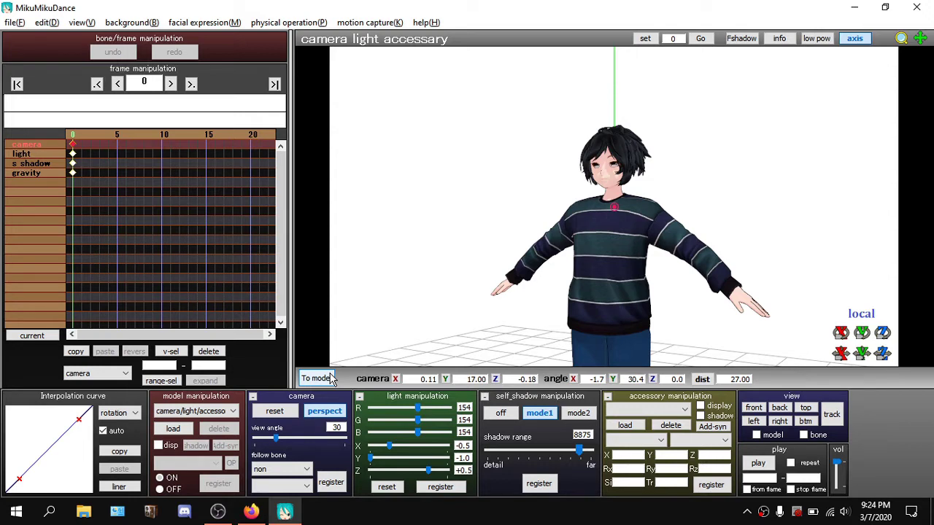
Return to model editing and show Livarno full-body from the front
{"action": "left_click", "coordinate": [330, 378]}
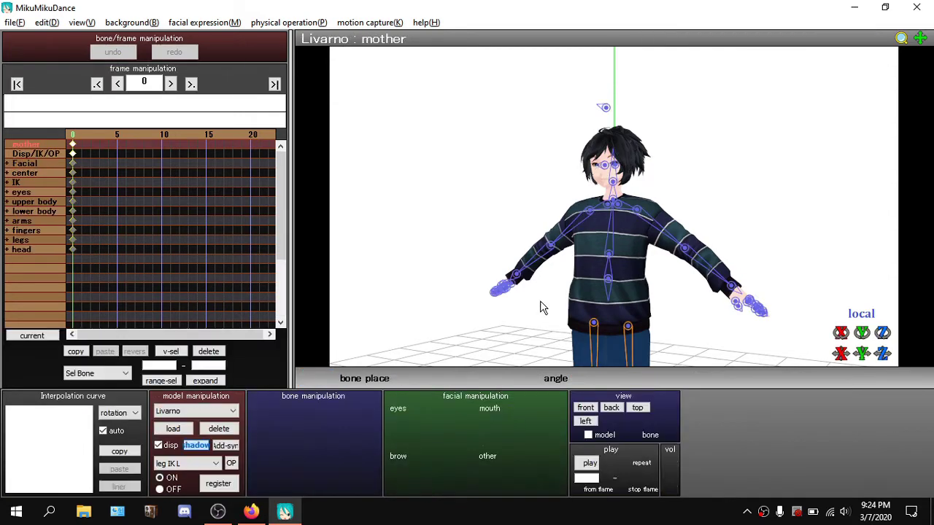
{"action": "left_click", "coordinate": [590, 409]}
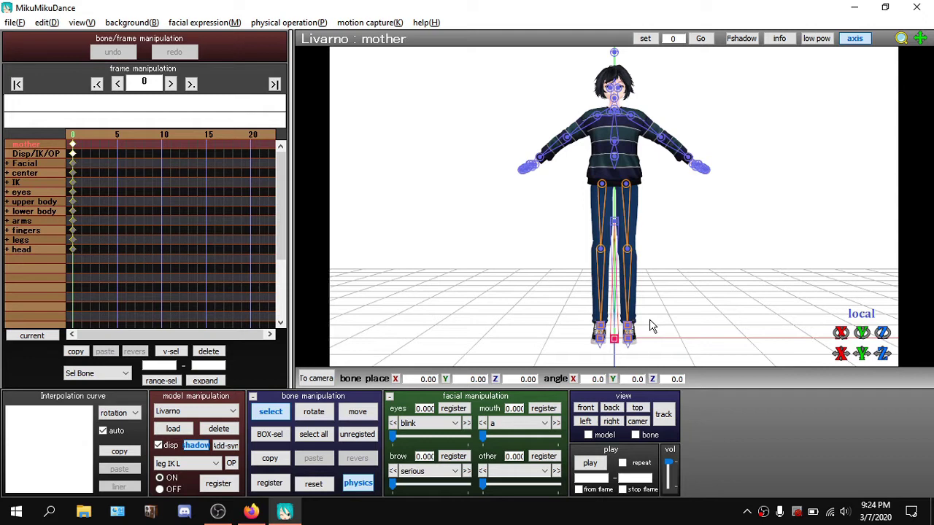
{"action": "scroll", "coordinate": [651, 327], "scroll_direction": "up", "scroll_amount": 5}
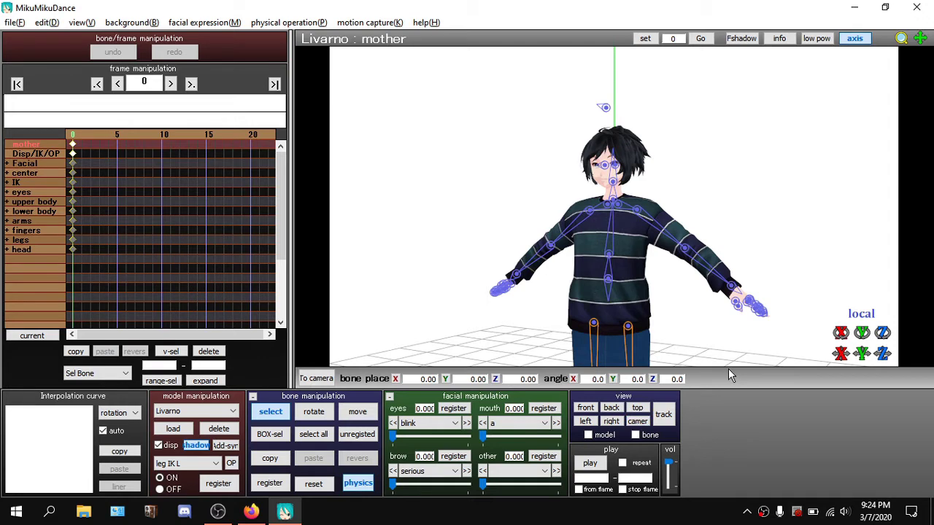
Cycle through top, both side, back and front views with the numeric keys
{"action": "key", "text": "5"}
{"action": "key", "text": "5"}
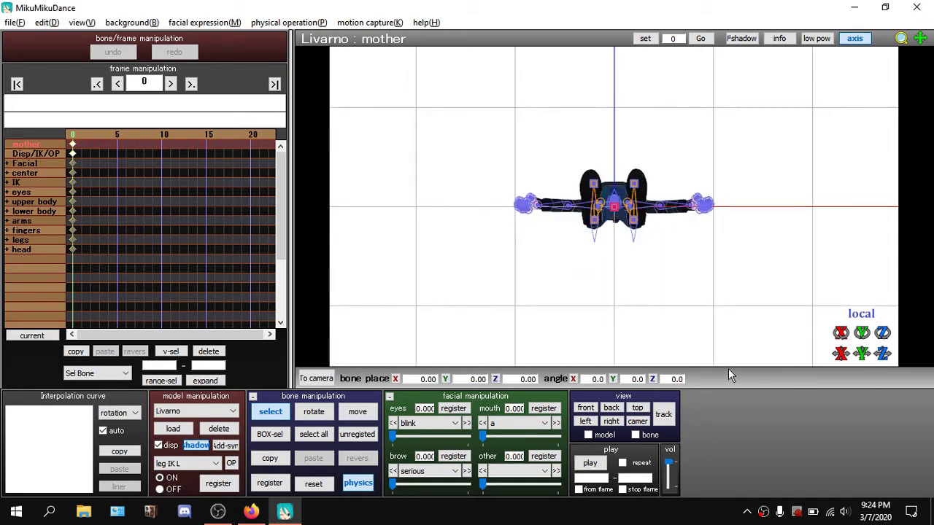
{"action": "key", "text": "6"}
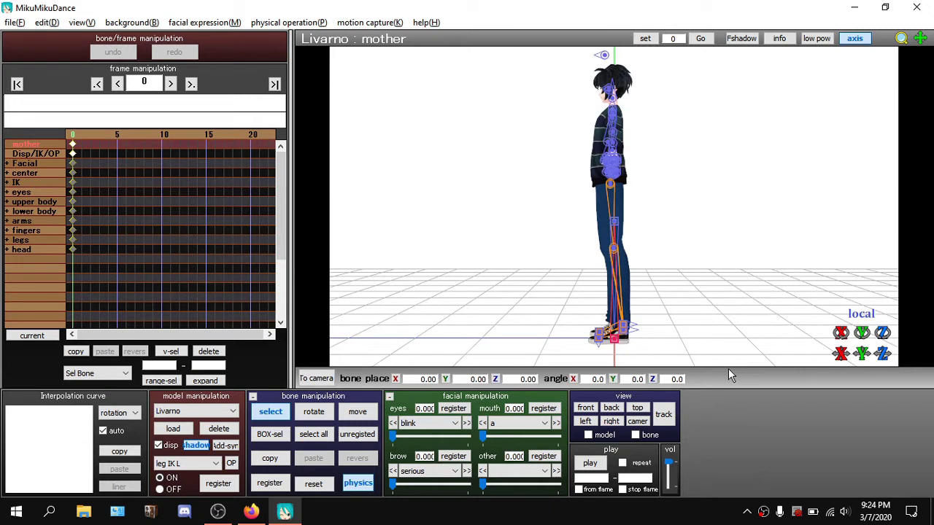
{"action": "key", "text": "4"}
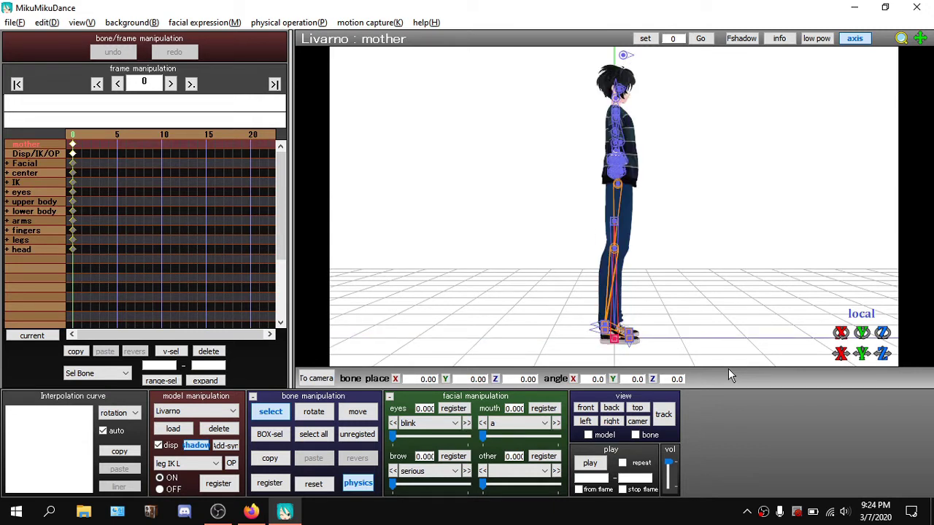
{"action": "key", "text": "2"}
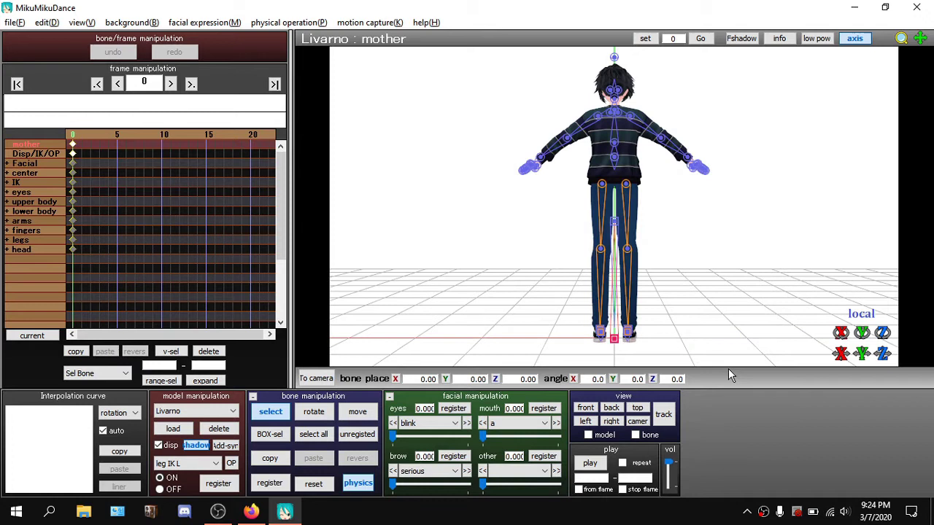
{"action": "key", "text": "2"}
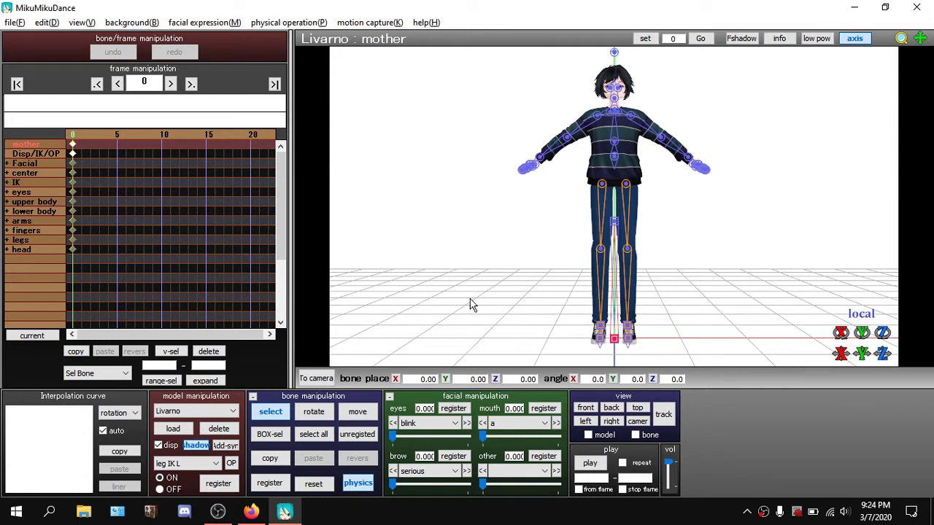
{"action": "left_click", "coordinate": [613, 275]}
{"action": "left_click", "coordinate": [613, 275]}
Reset Livarno's bones to the default pose and advance the timeline to frame 10
{"action": "key", "text": "x"}
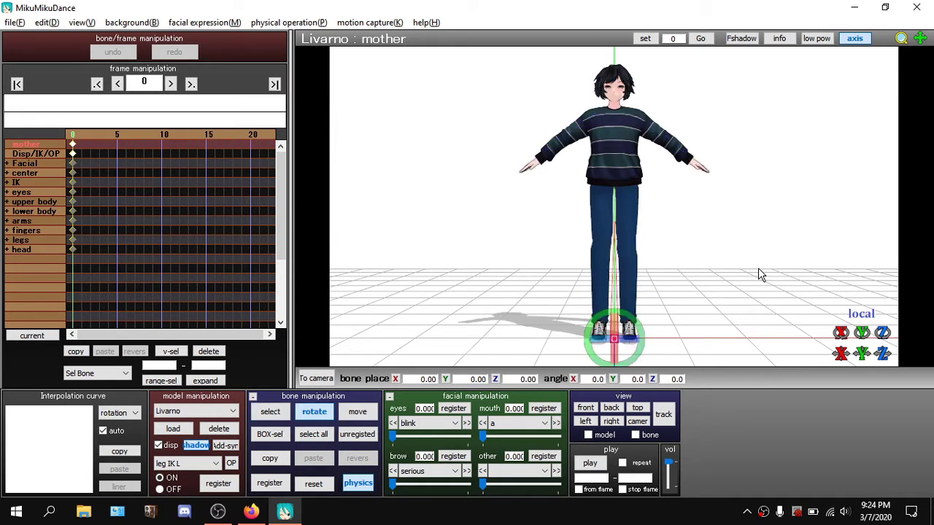
{"action": "key", "text": "v"}
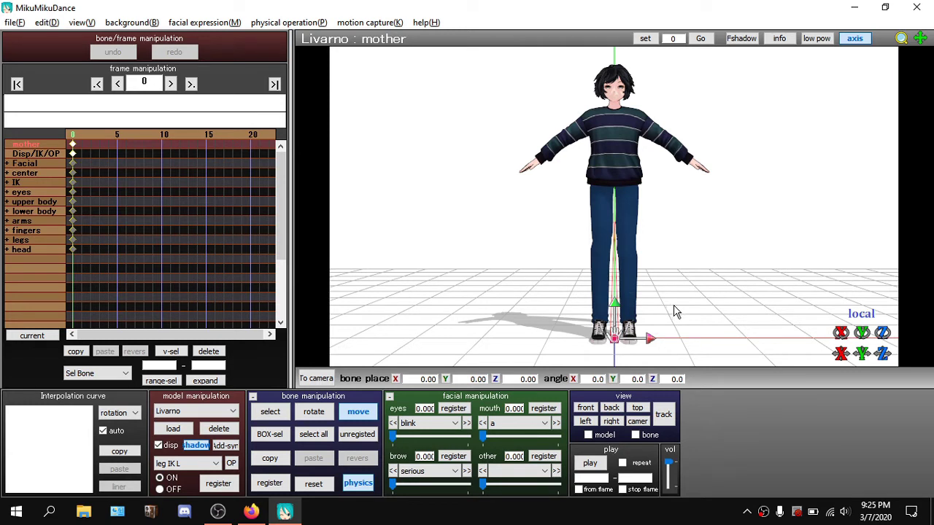
{"action": "left_click", "coordinate": [312, 479]}
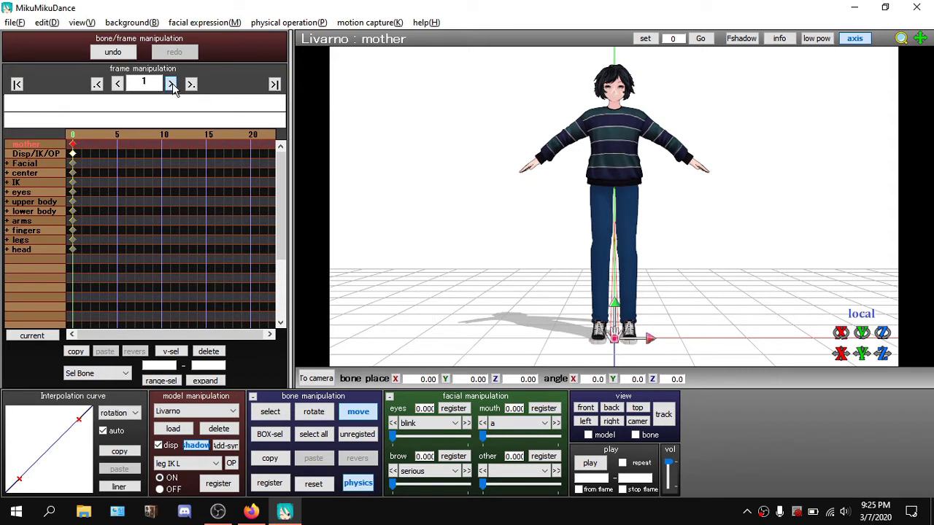
{"action": "left_click", "coordinate": [172, 85]}
{"action": "left_click", "coordinate": [171, 85]}
{"action": "double_click", "coordinate": [170, 84]}
{"action": "double_click", "coordinate": [170, 84]}
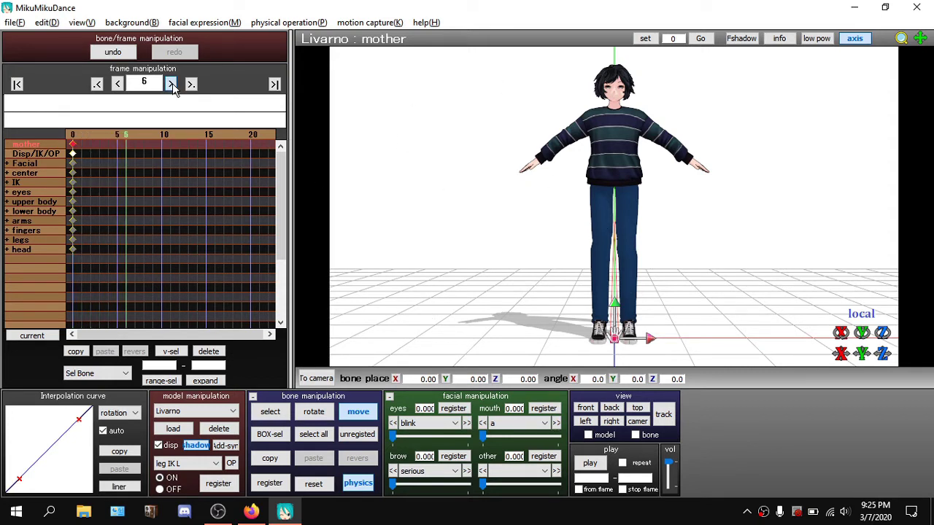
{"action": "left_click", "coordinate": [170, 84]}
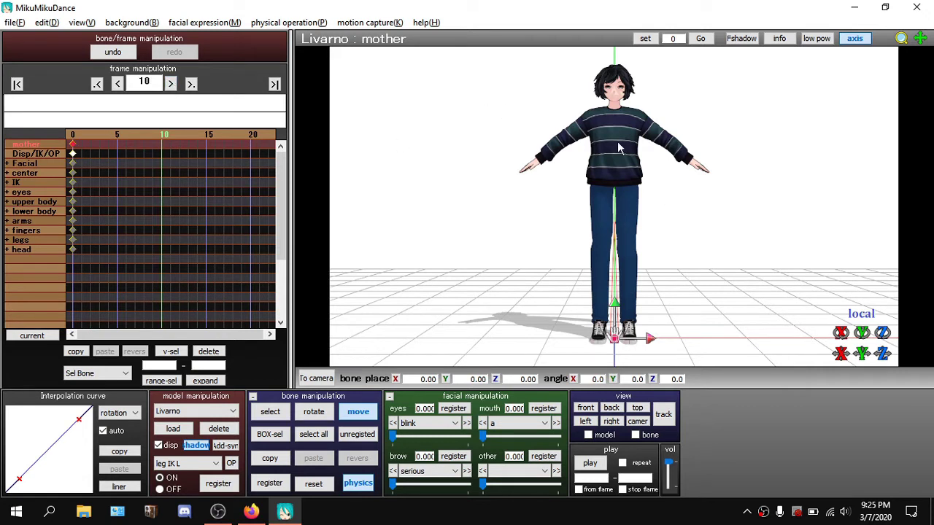
Rotate the elbowR bone about 35.5° on Z and register it at frame 10
{"action": "key", "text": "c"}
{"action": "left_click", "coordinate": [567, 139]}
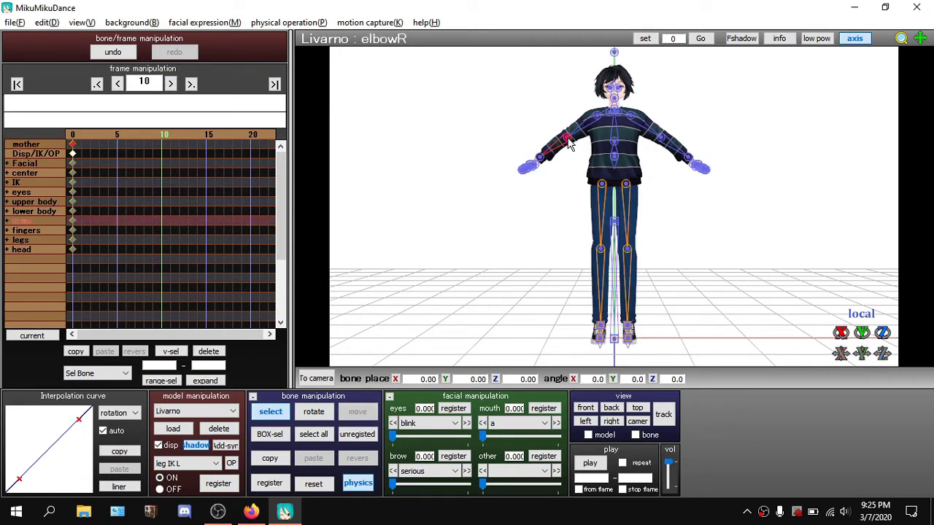
{"action": "key", "text": "x"}
{"action": "mouse_move", "coordinate": [591, 135]}
{"action": "left_mouse_down"}
{"action": "mouse_move", "coordinate": [595, 142]}
{"action": "mouse_move", "coordinate": [588, 131]}
{"action": "left_mouse_up"}
{"action": "key", "text": "c"}
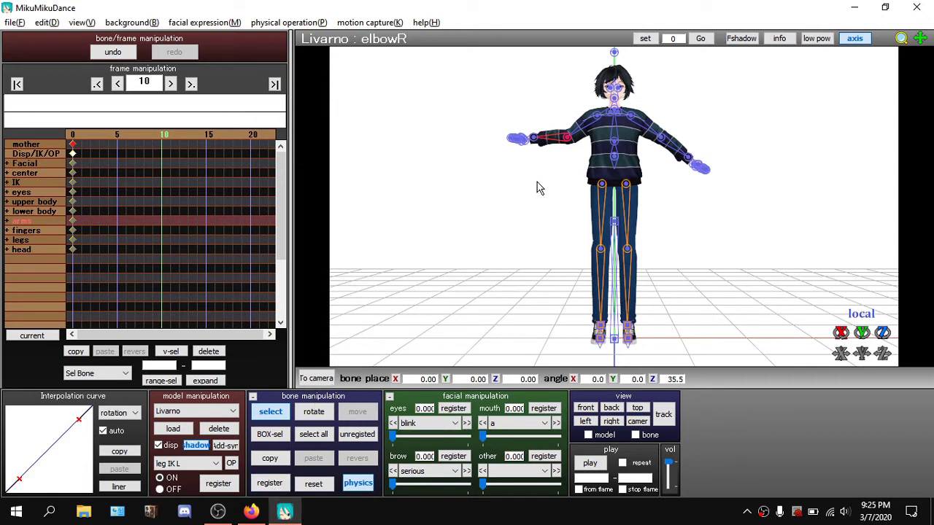
{"action": "key", "text": "Return"}
Clear the timeline selection, preview the elbow bend, and return to frame 0
{"action": "key", "text": "alt+space"}
{"action": "key", "text": "Escape"}
{"action": "left_click_drag", "start_coordinate": [136, 195], "coordinate": [150, 274]}
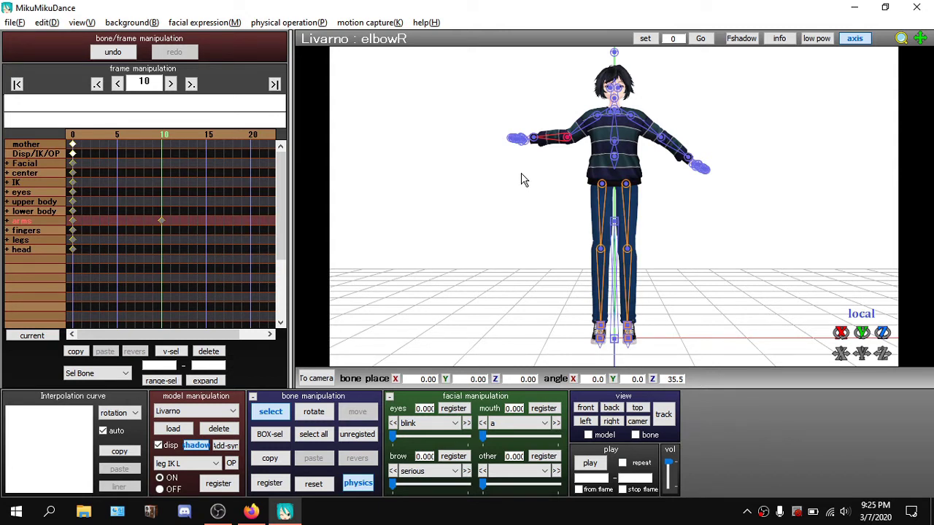
{"action": "key", "text": "Right"}
{"action": "key", "text": "Right"}
{"action": "key", "text": "Right"}
{"action": "key", "text": "Right"}
{"action": "key", "text": "Right"}
{"action": "key", "text": "Right"}
{"action": "key", "text": "Right"}
{"action": "key", "text": "Right"}
{"action": "key", "text": "Right"}
{"action": "key", "text": "Right"}
{"action": "key", "text": "Right"}
{"action": "key", "text": "Right"}
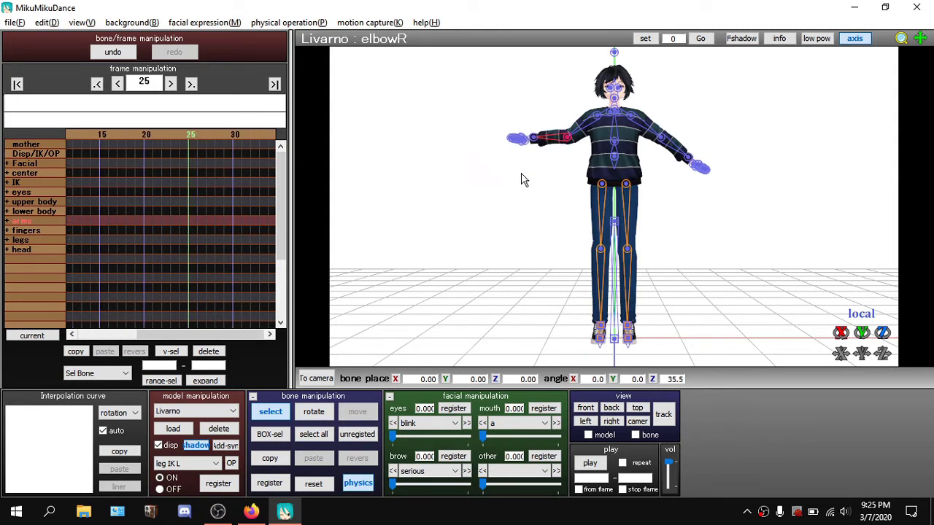
{"action": "key", "text": "Left"}
{"action": "key", "text": "Left"}
{"action": "key", "text": "Left"}
{"action": "key", "text": "Left"}
{"action": "key", "text": "Left"}
{"action": "key", "text": "Left"}
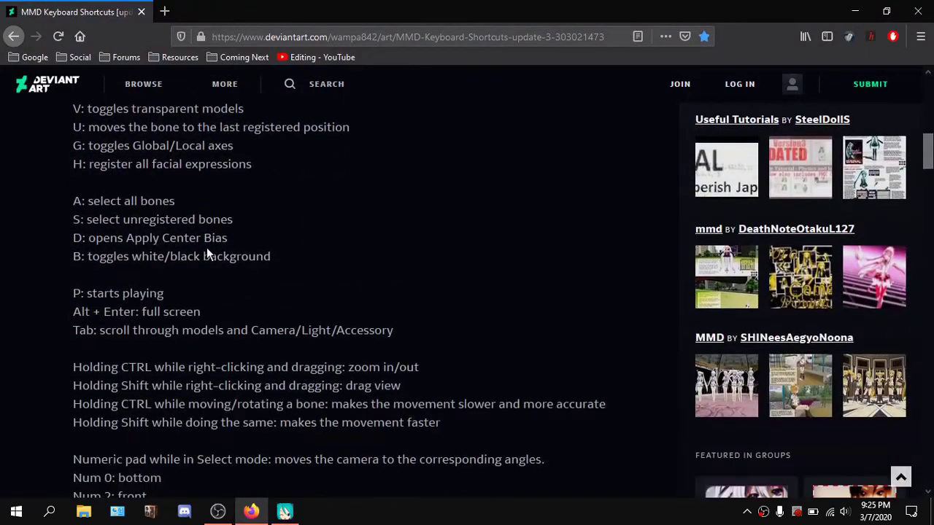
{"action": "scroll", "coordinate": [236, 252], "scroll_direction": "down", "scroll_amount": 4}
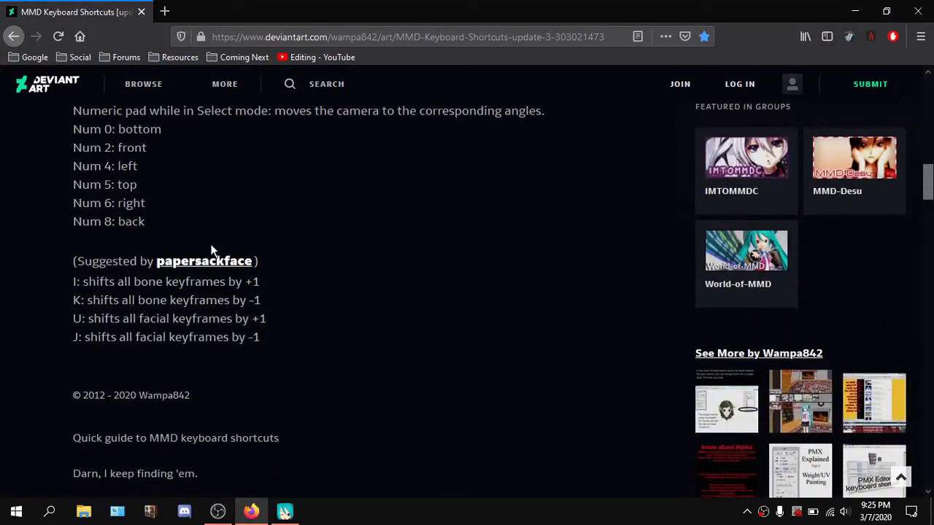
Scroll down to the numeric-pad camera-angle and keyframe-shifting shortcut entries
{"action": "scroll", "coordinate": [189, 169], "scroll_direction": "up", "scroll_amount": 5}
{"action": "scroll", "coordinate": [190, 169], "scroll_direction": "up", "scroll_amount": 6}
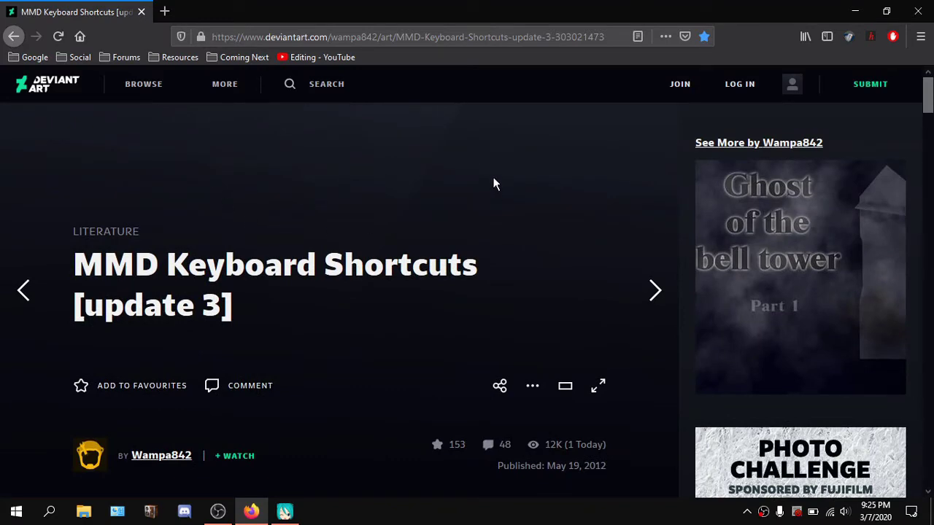
{"action": "scroll", "coordinate": [483, 189], "scroll_direction": "down", "scroll_amount": 1}
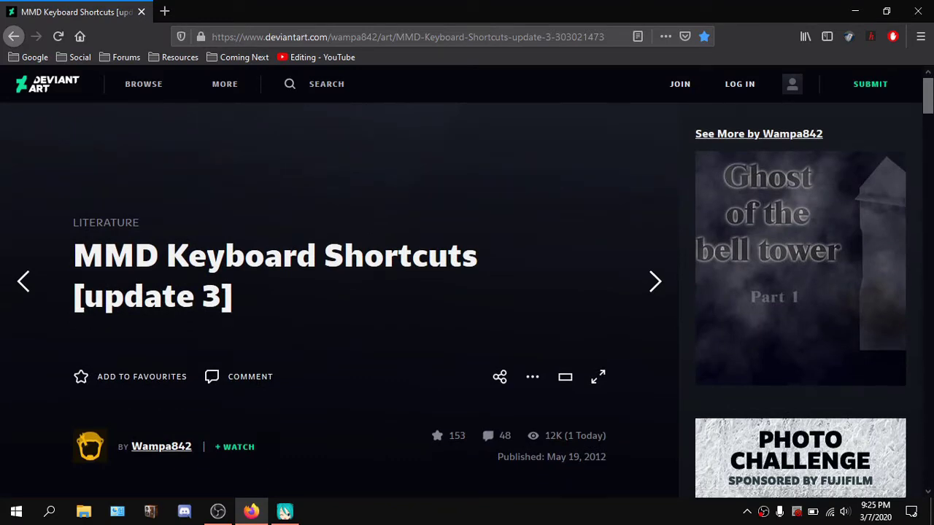
{"action": "scroll", "coordinate": [483, 190], "scroll_direction": "down", "scroll_amount": 5}
{"action": "scroll", "coordinate": [141, 337], "scroll_direction": "down", "scroll_amount": 1}
{"action": "scroll", "coordinate": [142, 338], "scroll_direction": "down", "scroll_amount": 2}
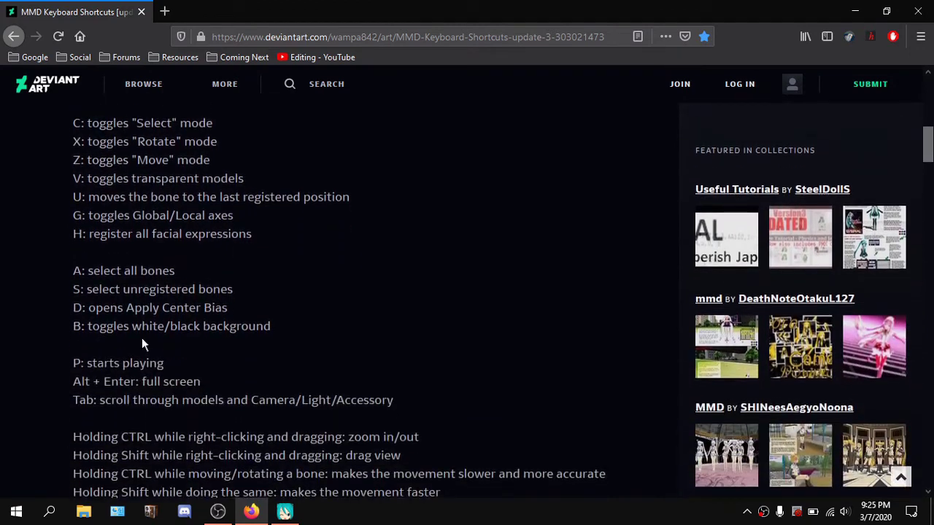
{"action": "scroll", "coordinate": [142, 338], "scroll_direction": "down", "scroll_amount": 1}
{"action": "scroll", "coordinate": [95, 205], "scroll_direction": "down", "scroll_amount": 2}
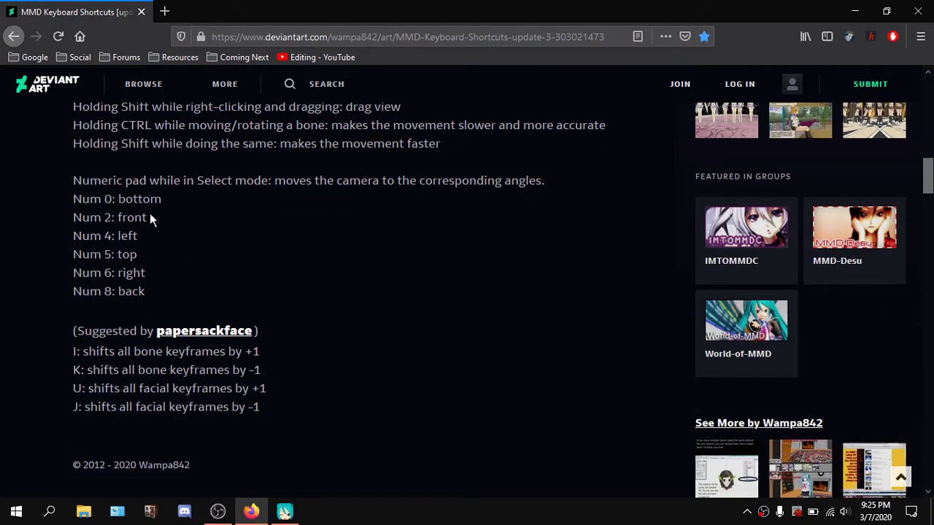
Zoom in on Livarno's upper body and bent right arm, then return to the shortcuts page
{"action": "left_click", "coordinate": [285, 511]}
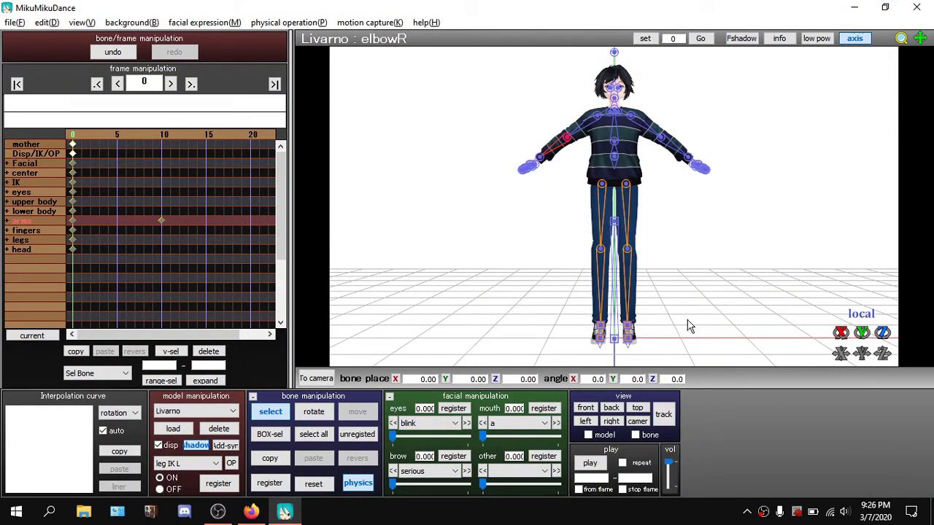
{"action": "scroll", "coordinate": [690, 326], "scroll_direction": "up", "scroll_amount": 5}
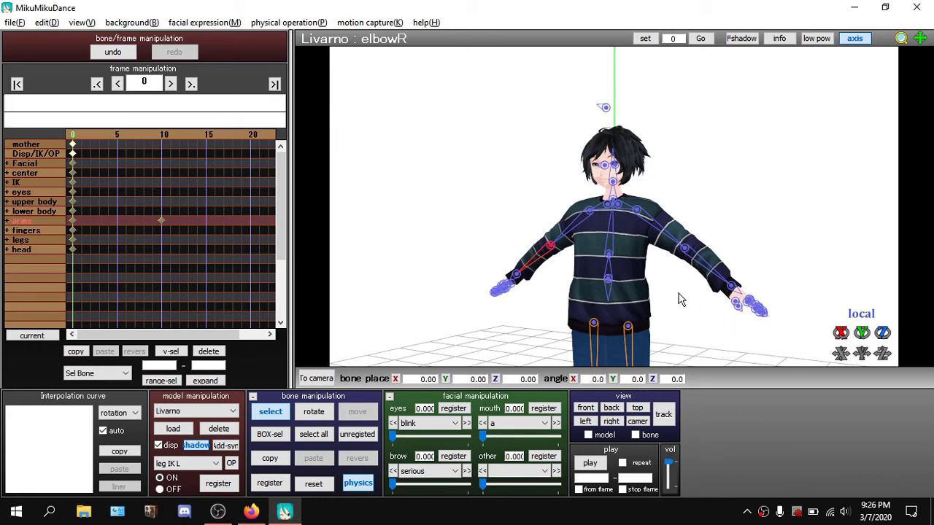
{"action": "key", "text": "alt+Tab"}
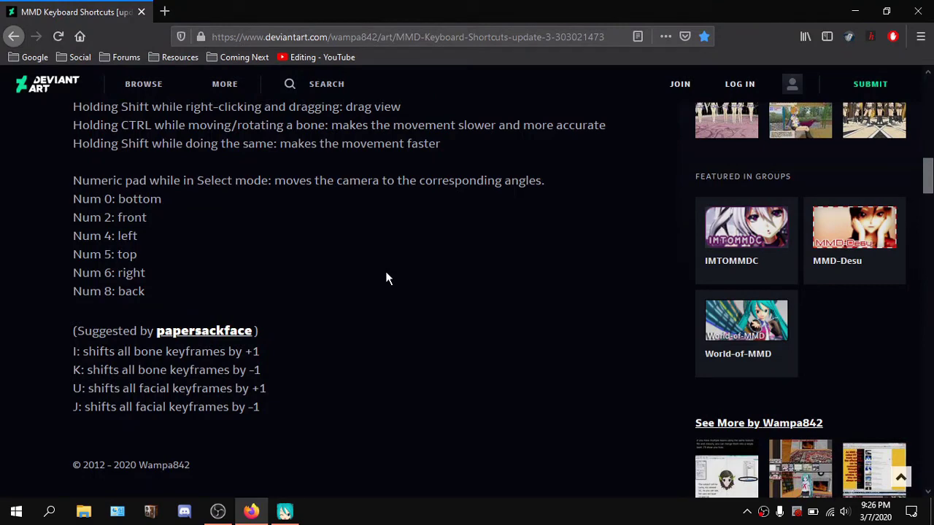
Scroll the shortcuts page up to the bone-selection, playback and modifier-drag entries
{"action": "scroll", "coordinate": [387, 278], "scroll_direction": "up", "scroll_amount": 6}
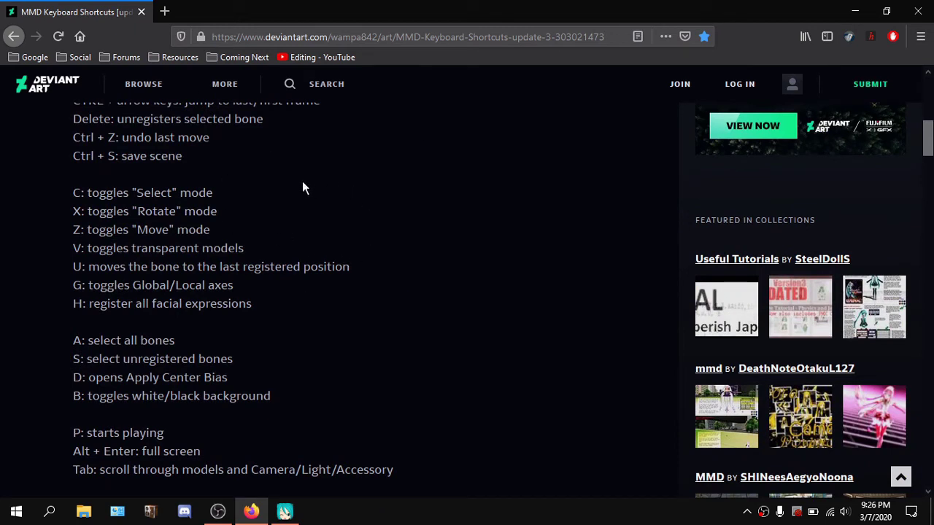
{"action": "scroll", "coordinate": [263, 231], "scroll_direction": "down", "scroll_amount": 2}
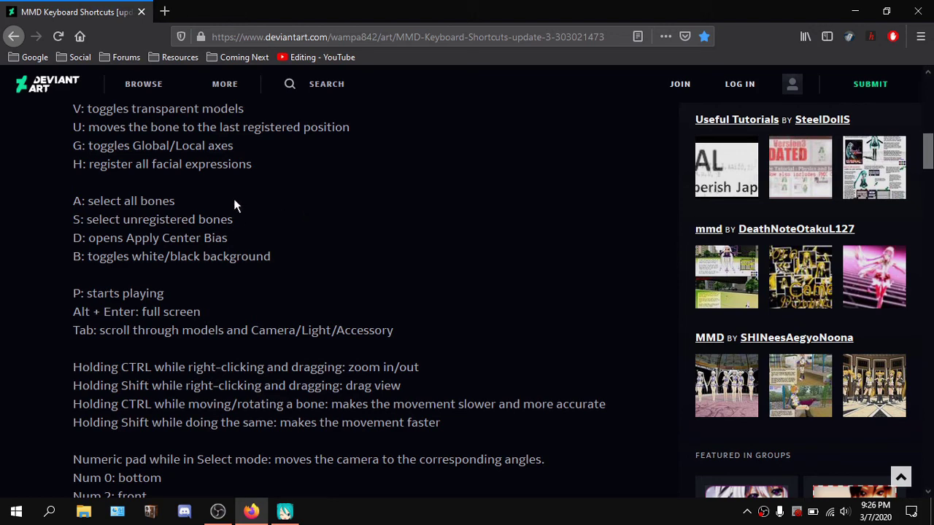
{"action": "scroll", "coordinate": [233, 204], "scroll_direction": "down", "scroll_amount": 1}
{"action": "scroll", "coordinate": [232, 274], "scroll_direction": "down", "scroll_amount": 2}
{"action": "scroll", "coordinate": [232, 273], "scroll_direction": "up", "scroll_amount": 3}
{"action": "scroll", "coordinate": [232, 274], "scroll_direction": "down", "scroll_amount": 1}
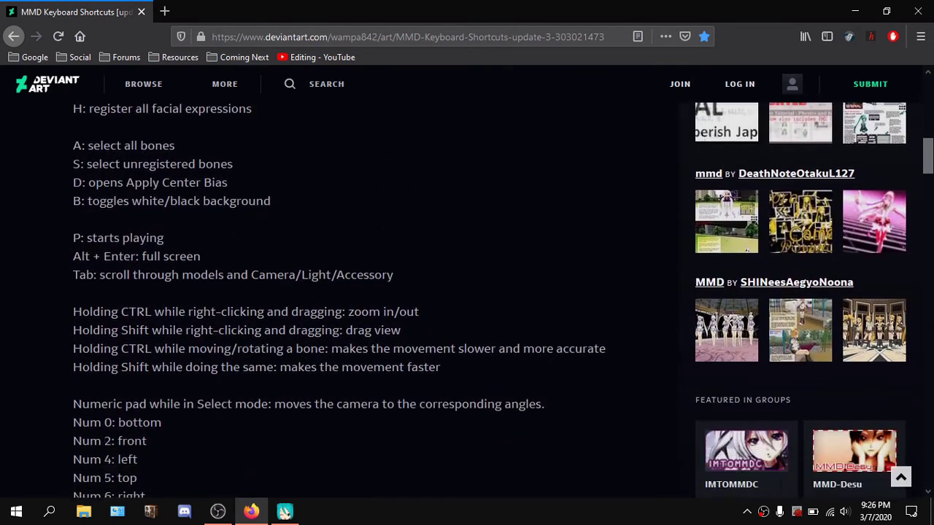
{"action": "scroll", "coordinate": [336, 292], "scroll_direction": "down", "scroll_amount": 3}
{"action": "scroll", "coordinate": [323, 297], "scroll_direction": "down", "scroll_amount": 3}
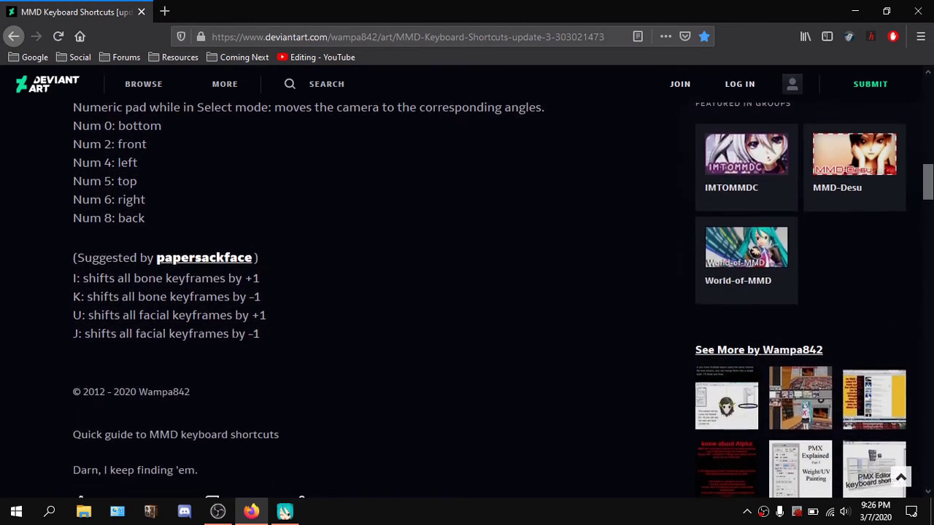
{"action": "scroll", "coordinate": [141, 319], "scroll_direction": "down", "scroll_amount": 1}
{"action": "scroll", "coordinate": [146, 319], "scroll_direction": "up", "scroll_amount": 4}
{"action": "scroll", "coordinate": [193, 315], "scroll_direction": "up", "scroll_amount": 2}
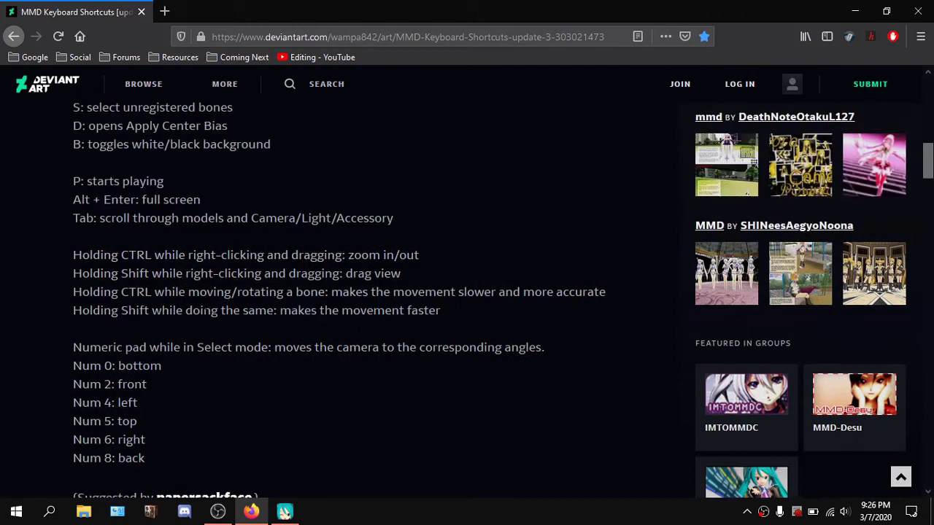
{"action": "scroll", "coordinate": [215, 313], "scroll_direction": "up", "scroll_amount": 2}
{"action": "scroll", "coordinate": [196, 293], "scroll_direction": "up", "scroll_amount": 5}
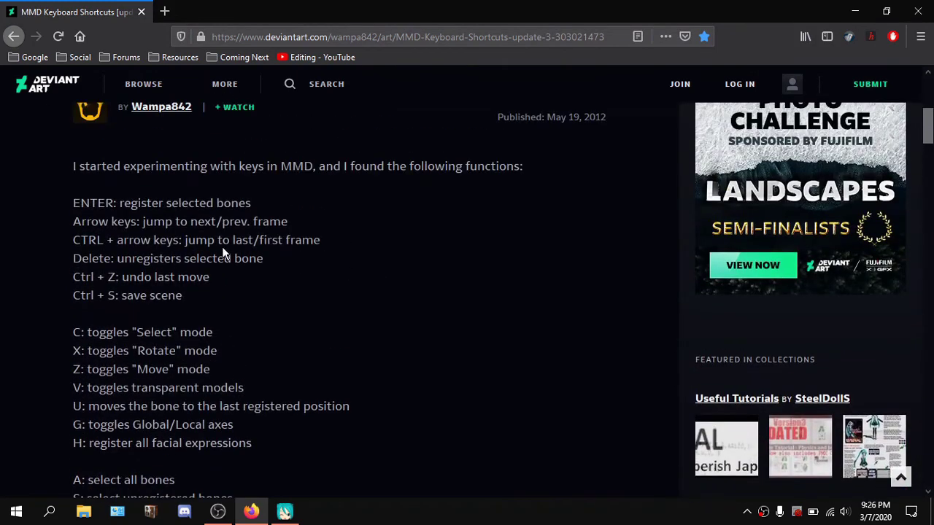
{"action": "scroll", "coordinate": [408, 270], "scroll_direction": "up", "scroll_amount": 1}
{"action": "scroll", "coordinate": [409, 270], "scroll_direction": "up", "scroll_amount": 3}
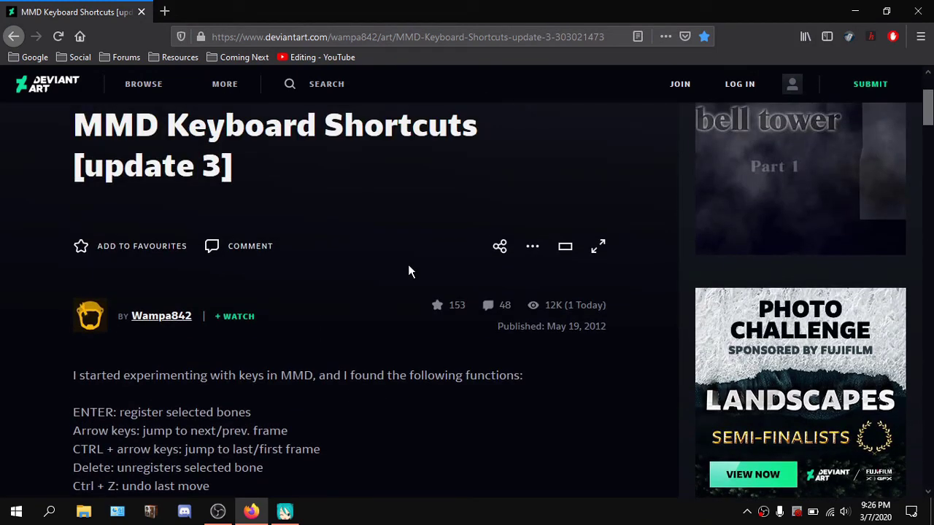